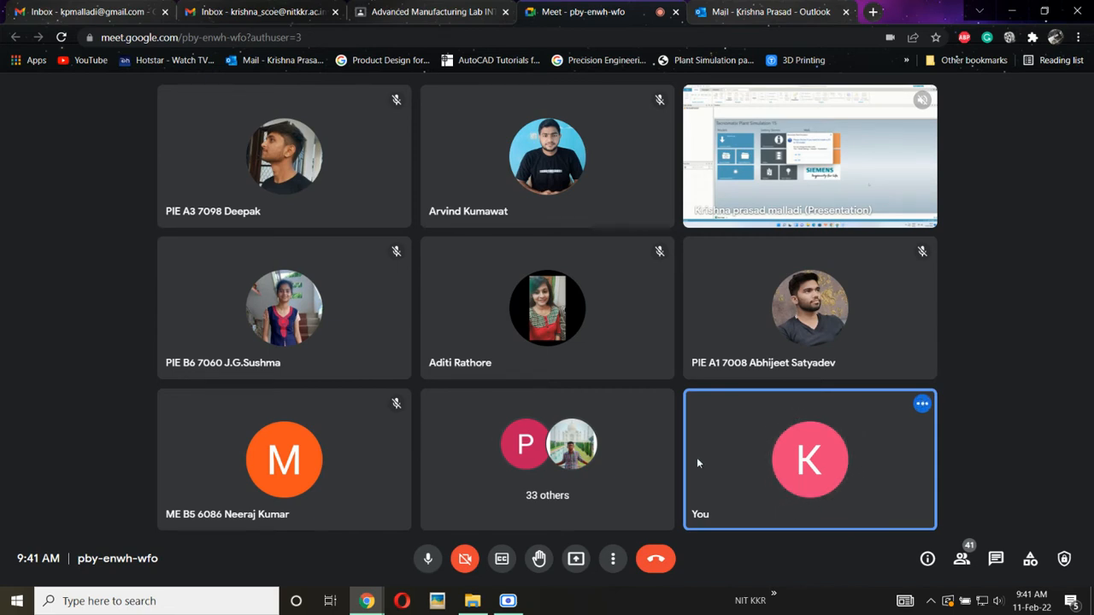
Step: Open the meeting's participant list and examine the attendees from the first entry through to the last
click(961, 558)
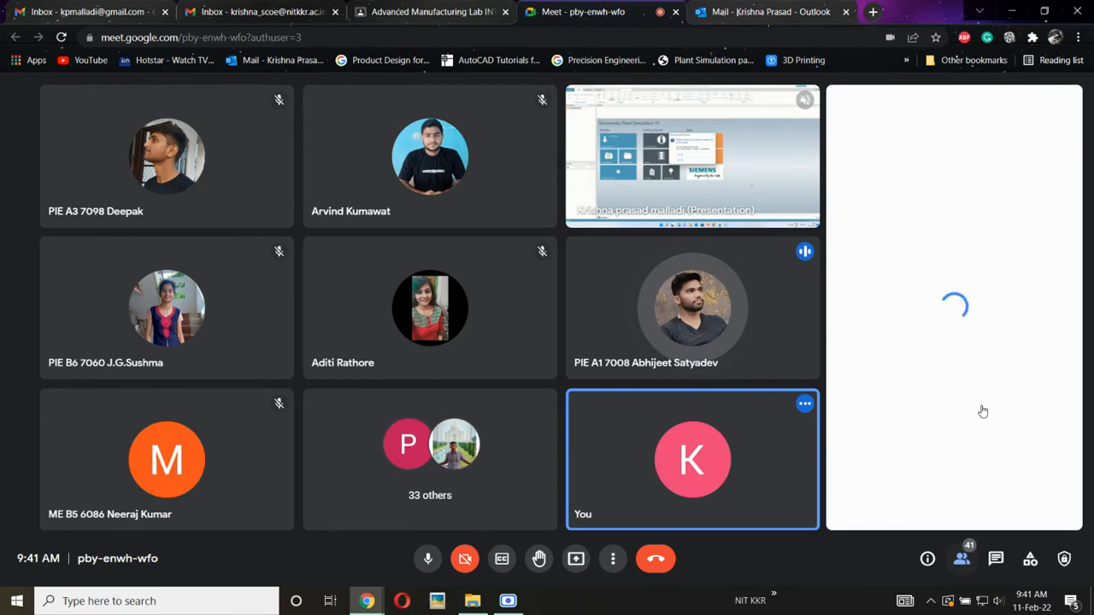
scroll(974, 423, down, 10)
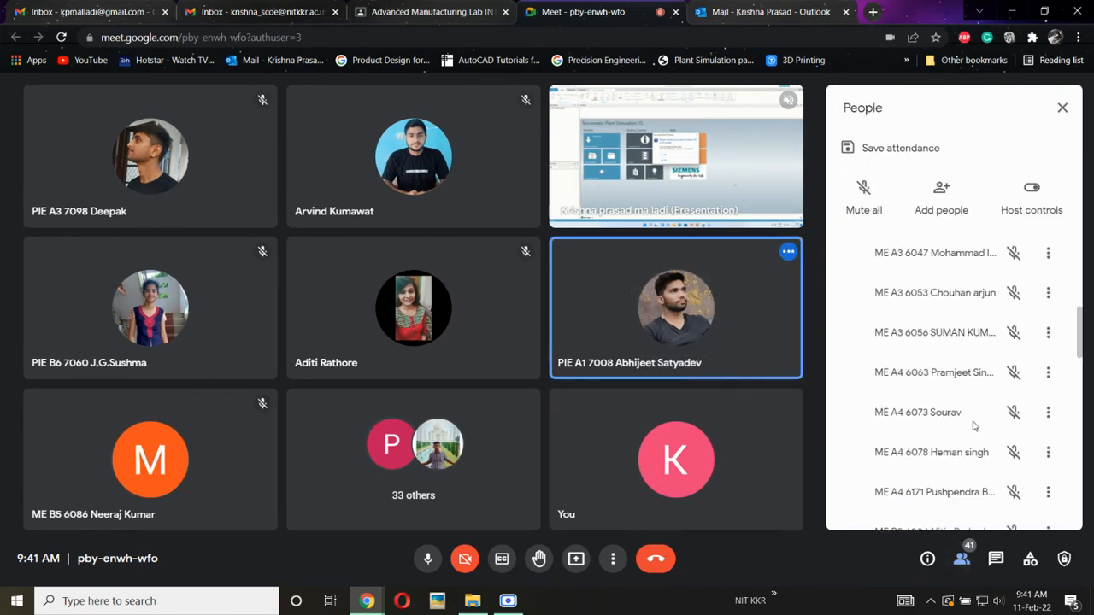
scroll(972, 425, down, 3)
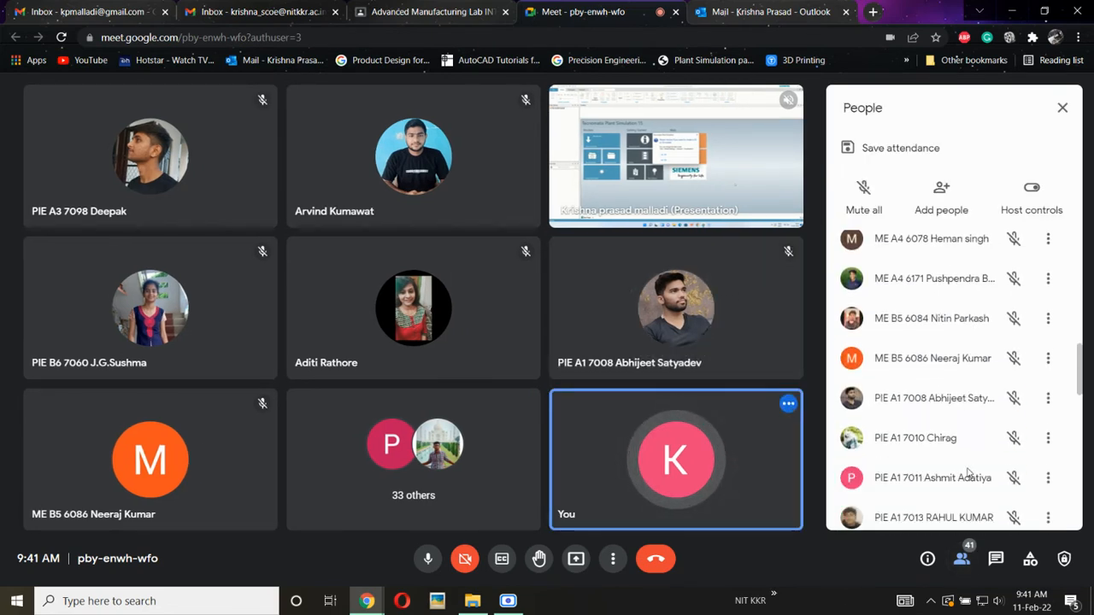
scroll(968, 474, down, 1)
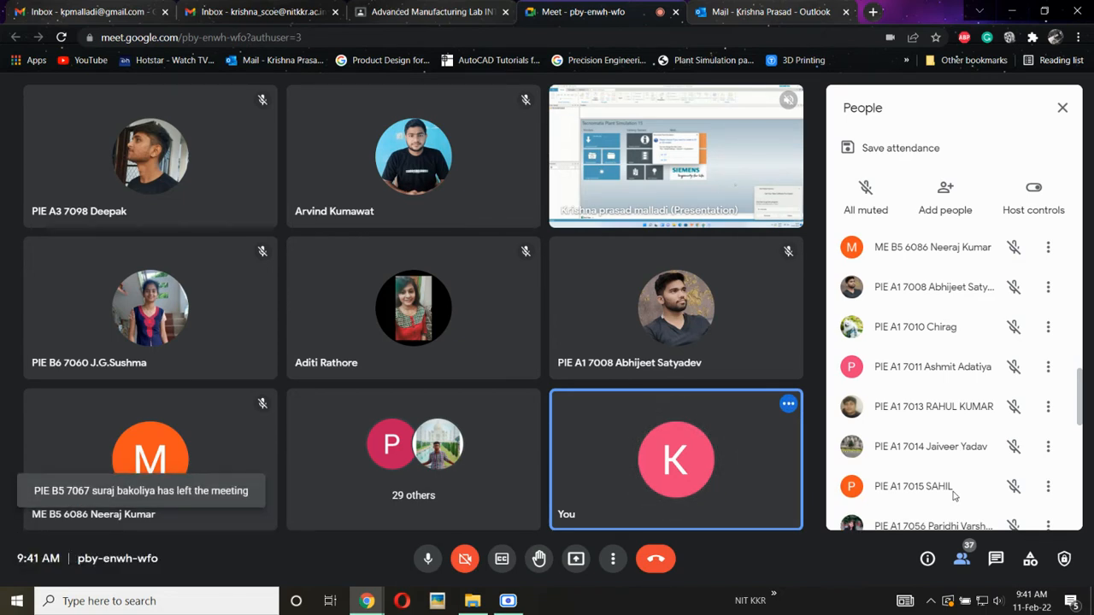
scroll(972, 454, down, 1)
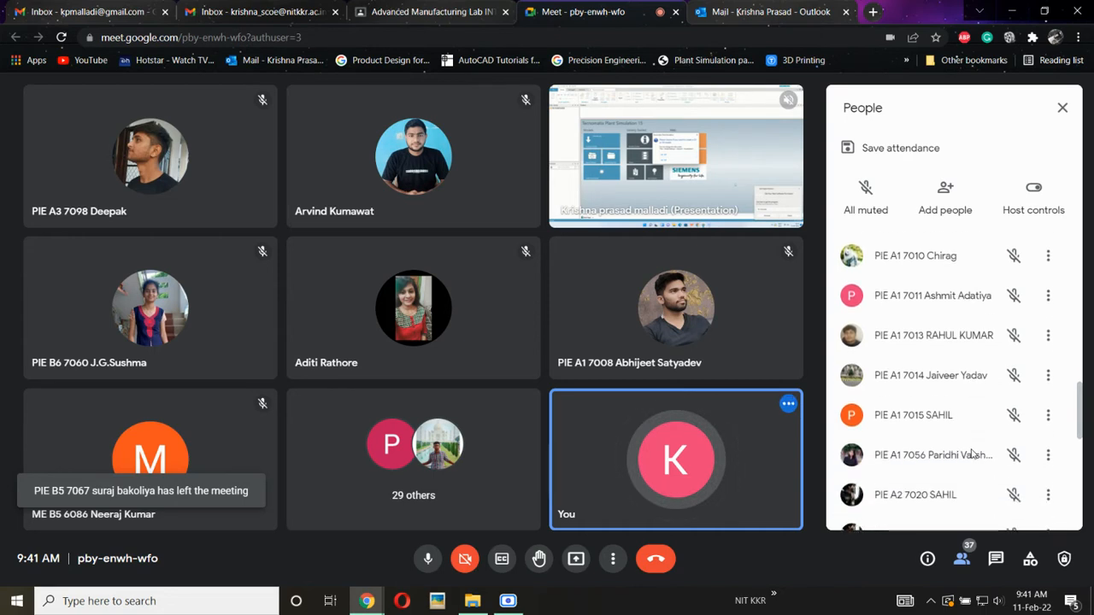
scroll(972, 454, down, 1)
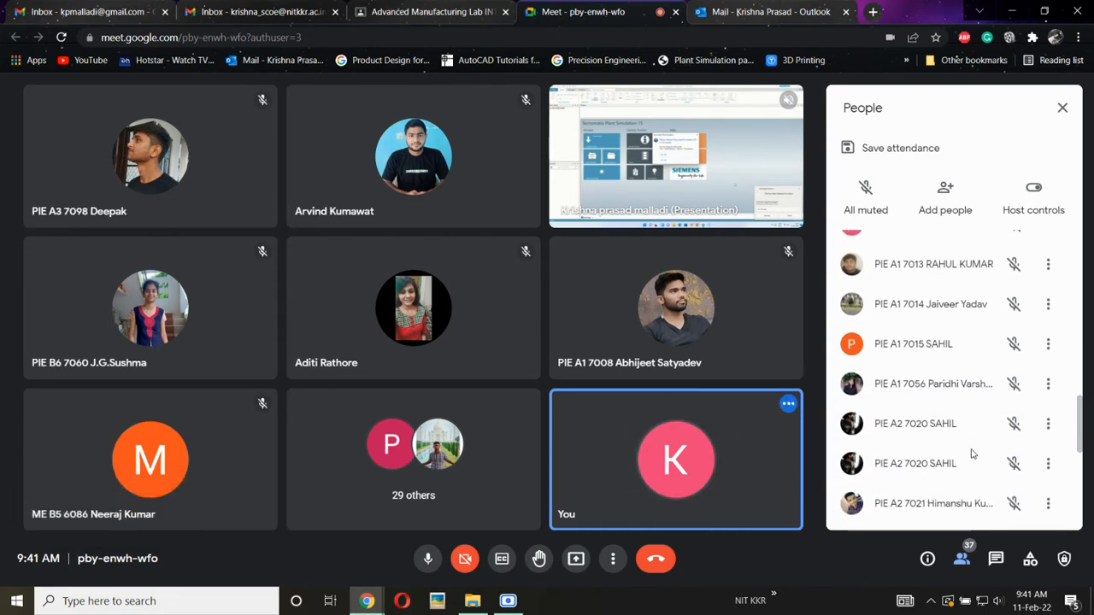
scroll(971, 455, down, 1)
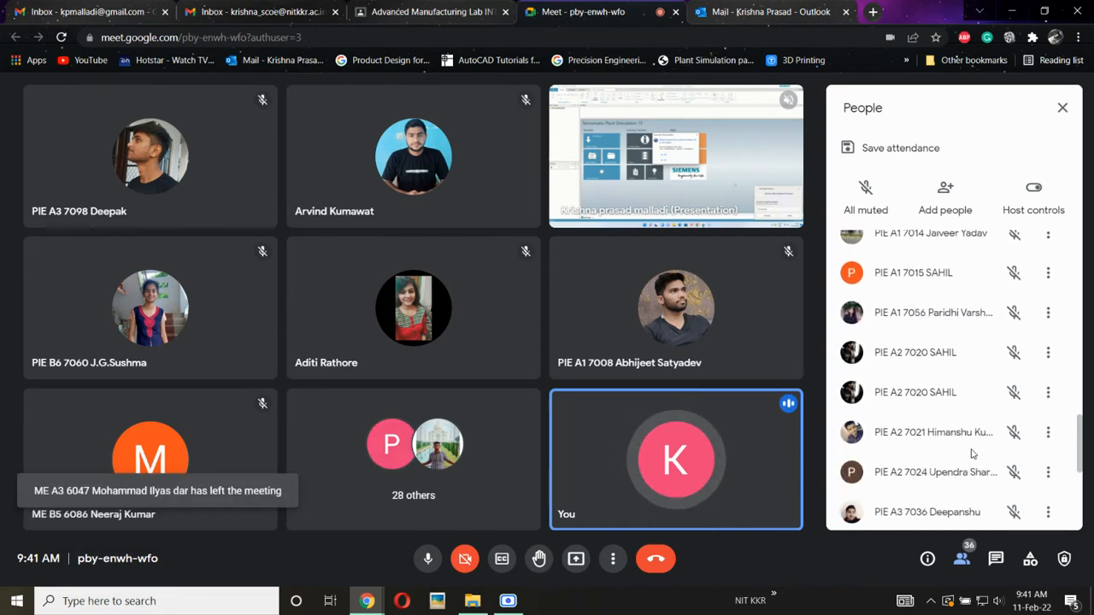
scroll(972, 453, down, 1)
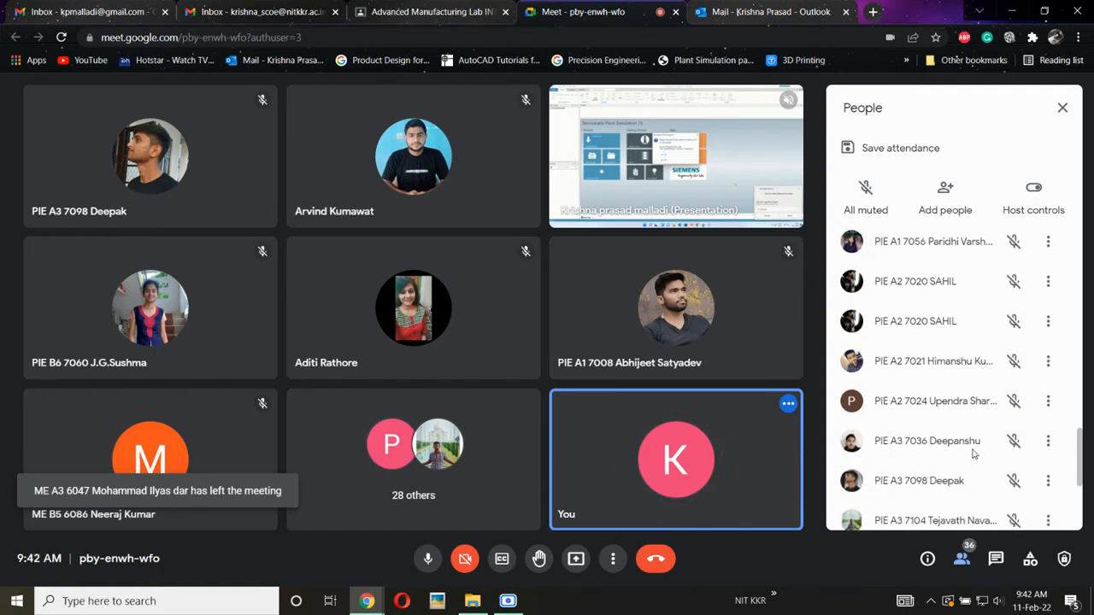
scroll(974, 454, down, 1)
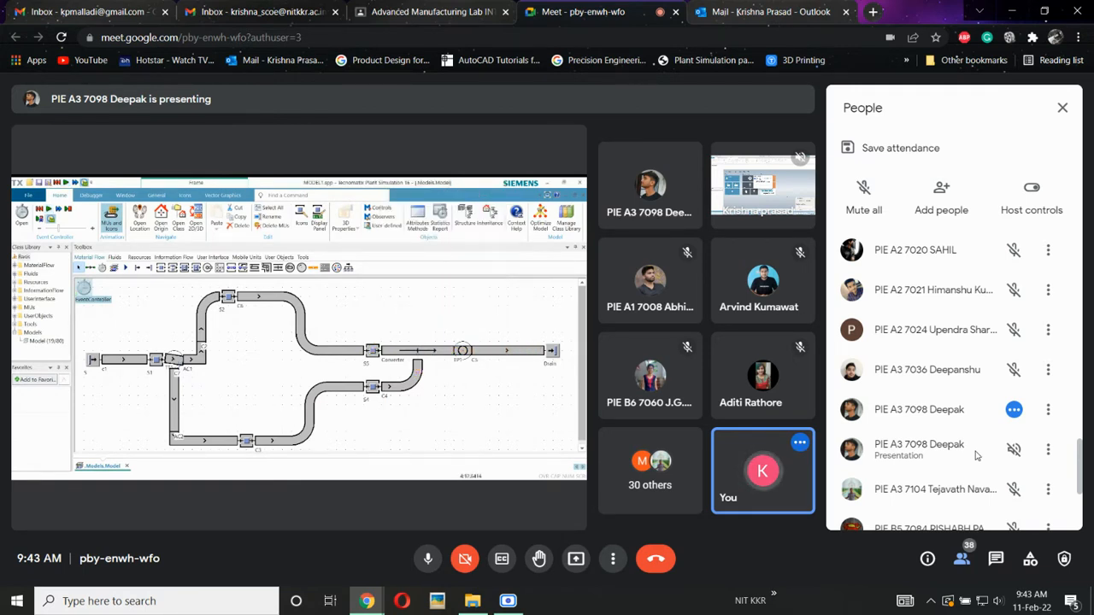
scroll(969, 393, down, 3)
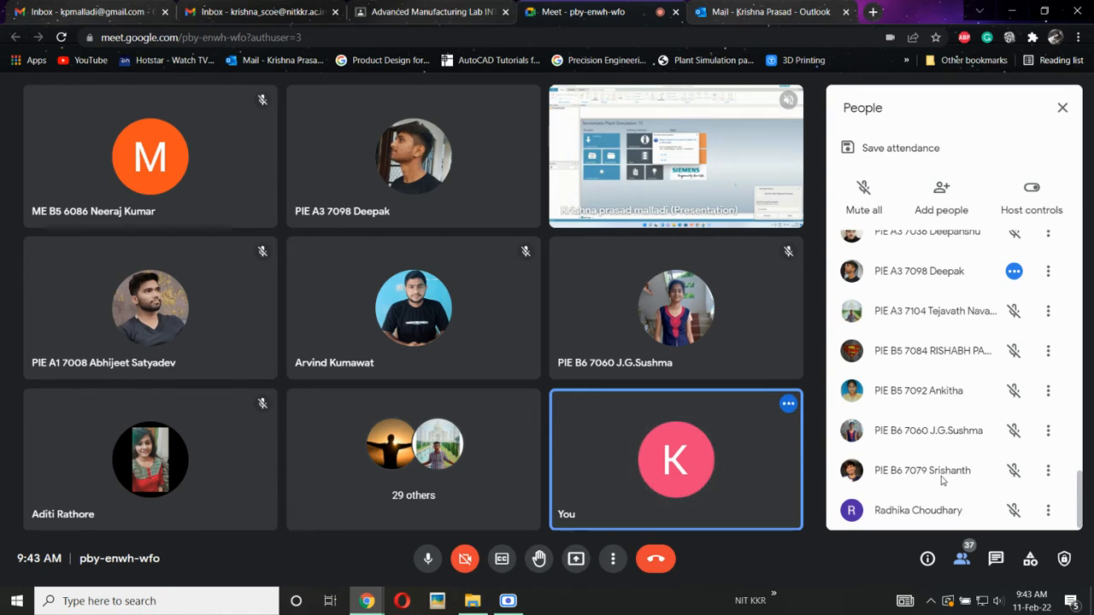
Step: Go back over the participant list and recheck the attendees in the ME and PIE groups
scroll(941, 481, up, 3)
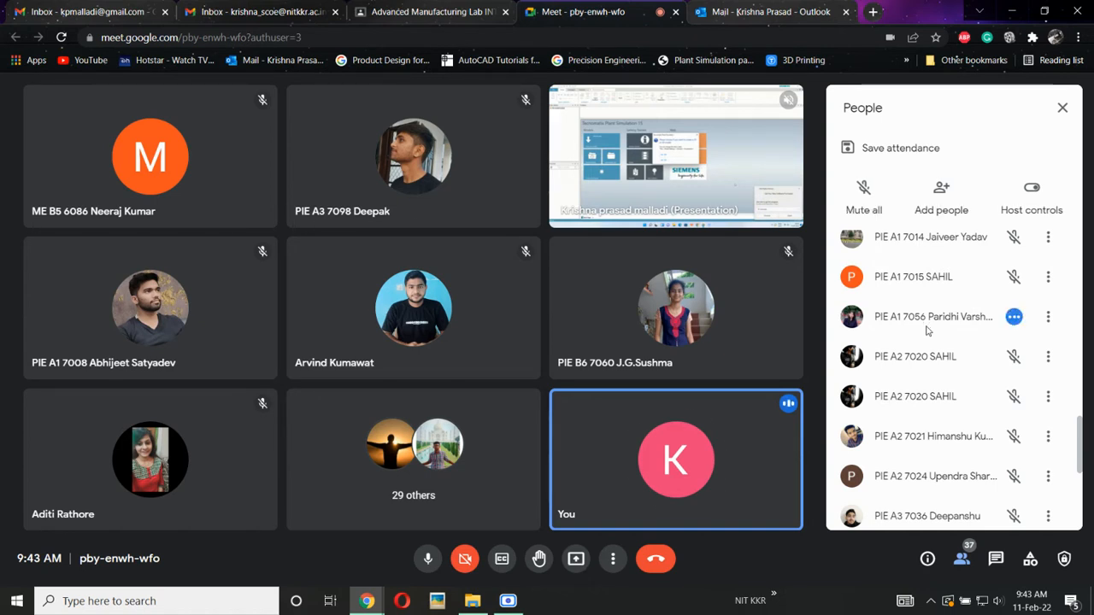
scroll(930, 347, up, 3)
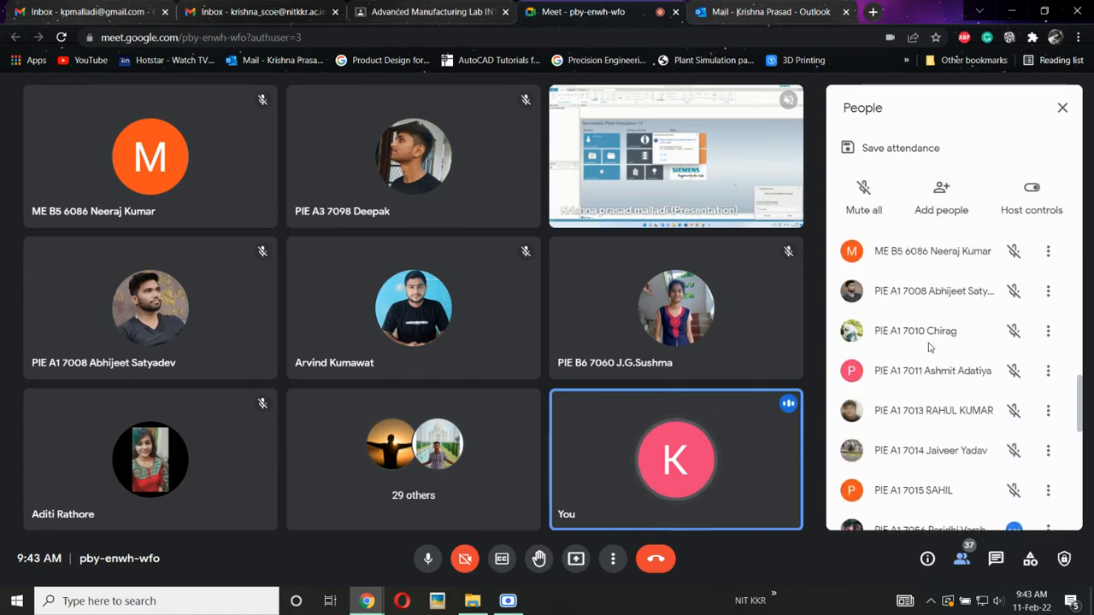
scroll(930, 347, up, 3)
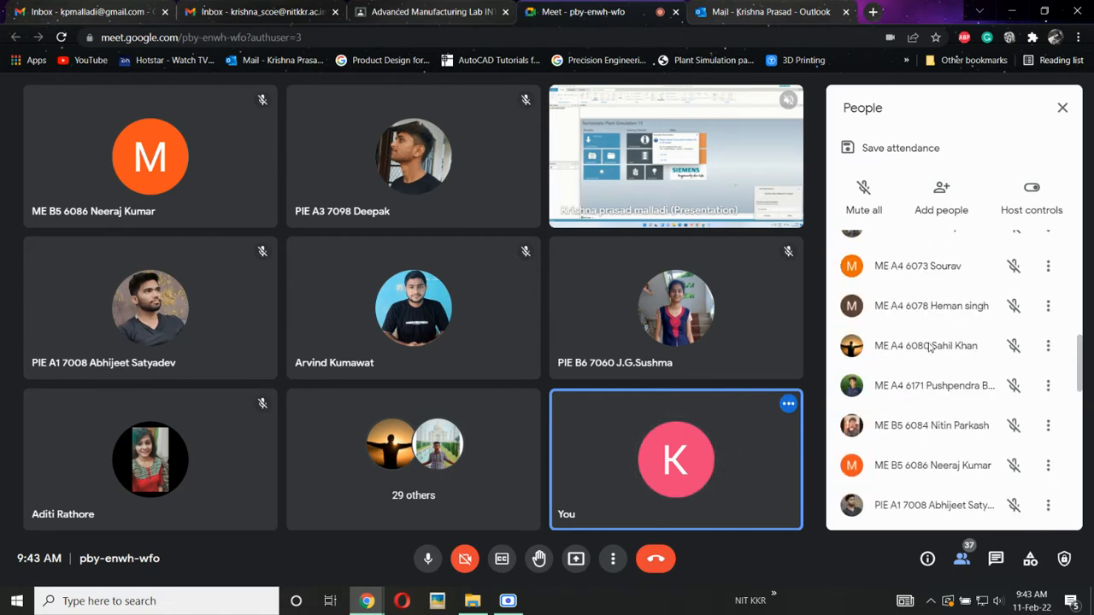
scroll(929, 345, up, 3)
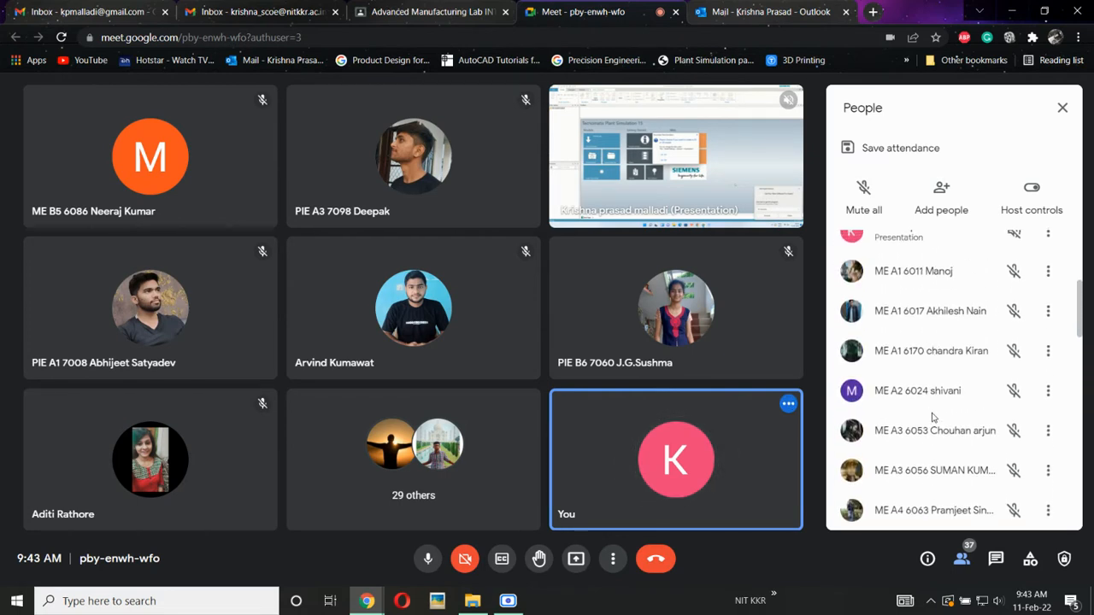
scroll(932, 416, up, 1)
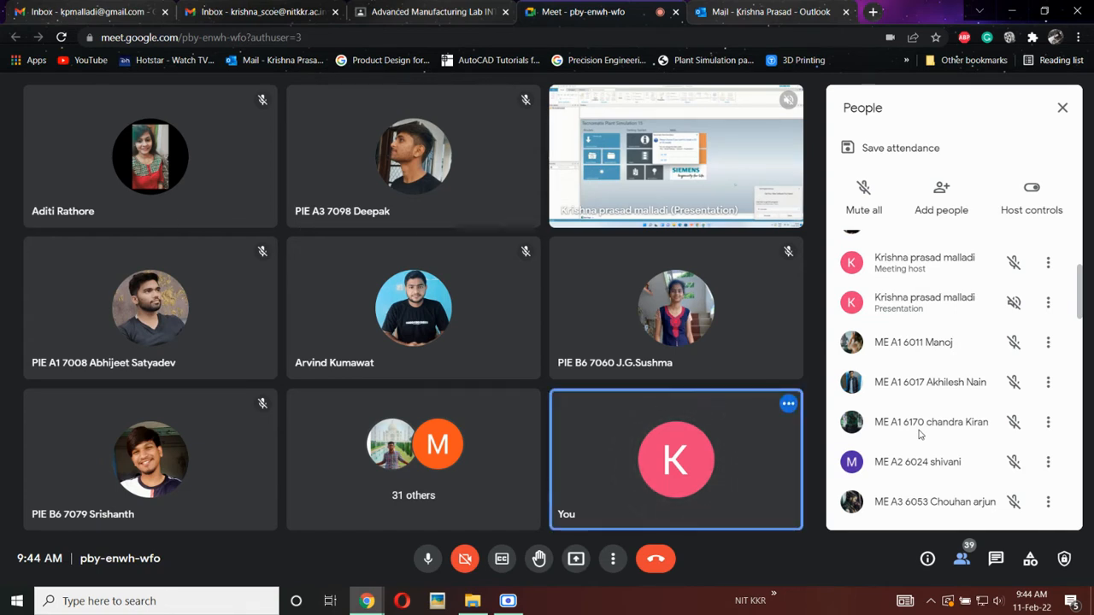
scroll(919, 434, down, 1)
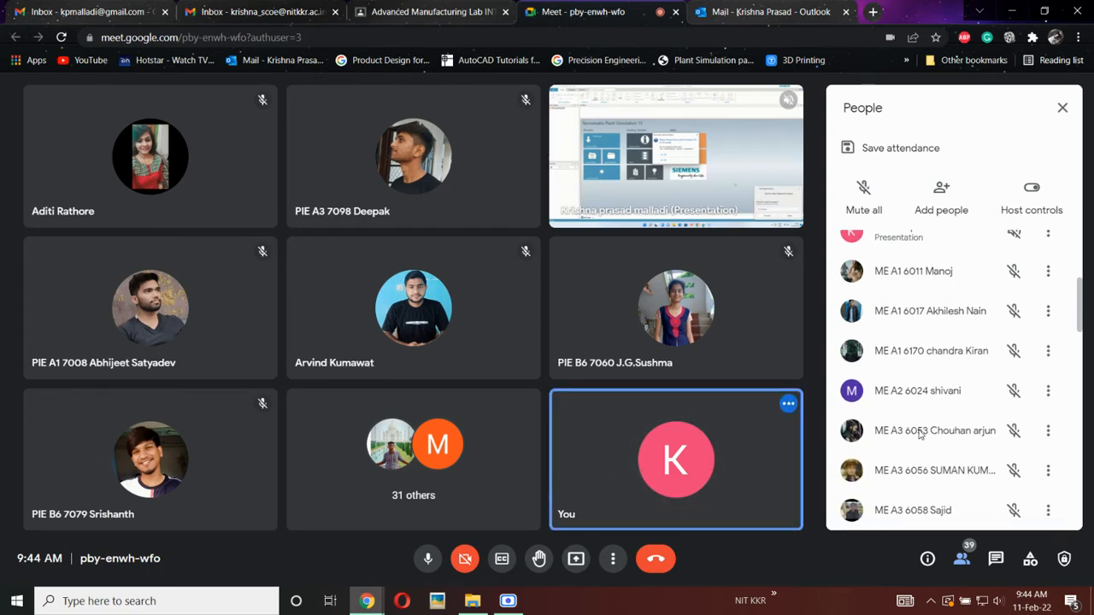
scroll(919, 434, down, 1)
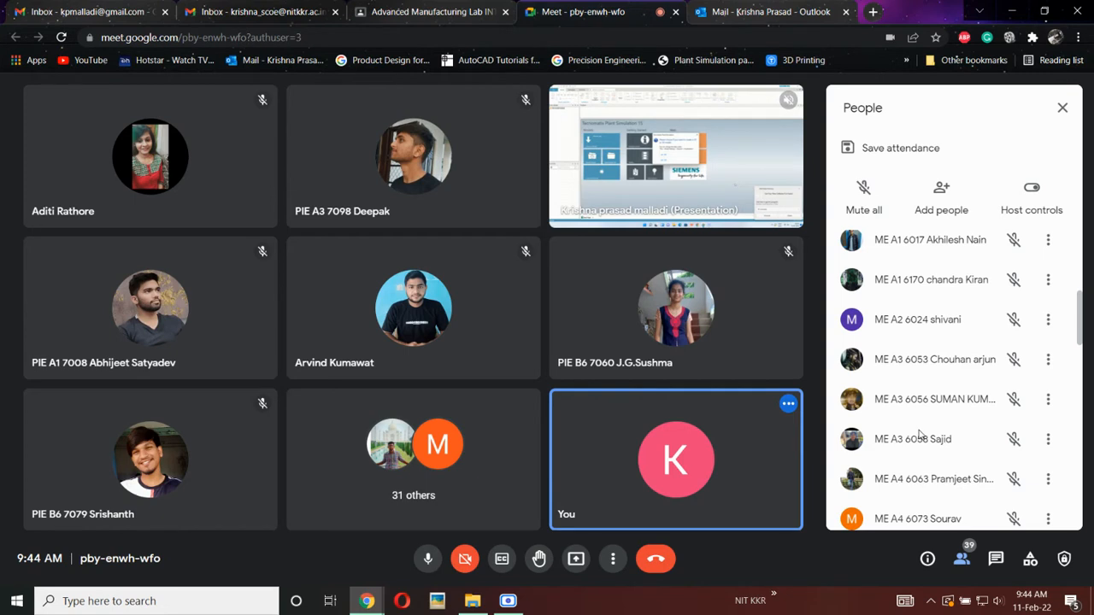
scroll(919, 434, down, 4)
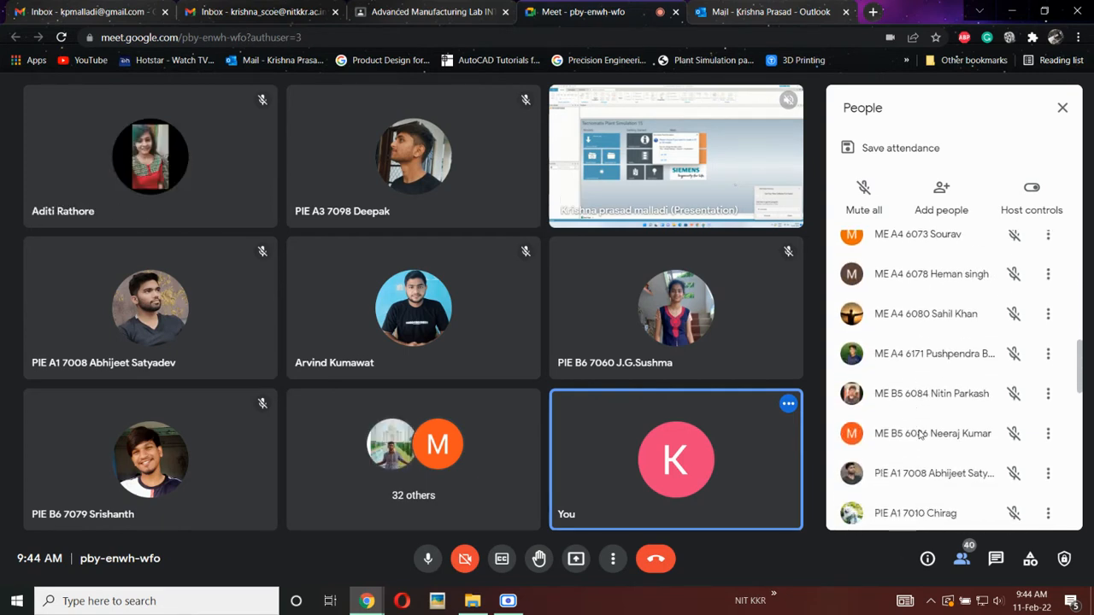
scroll(920, 434, down, 4)
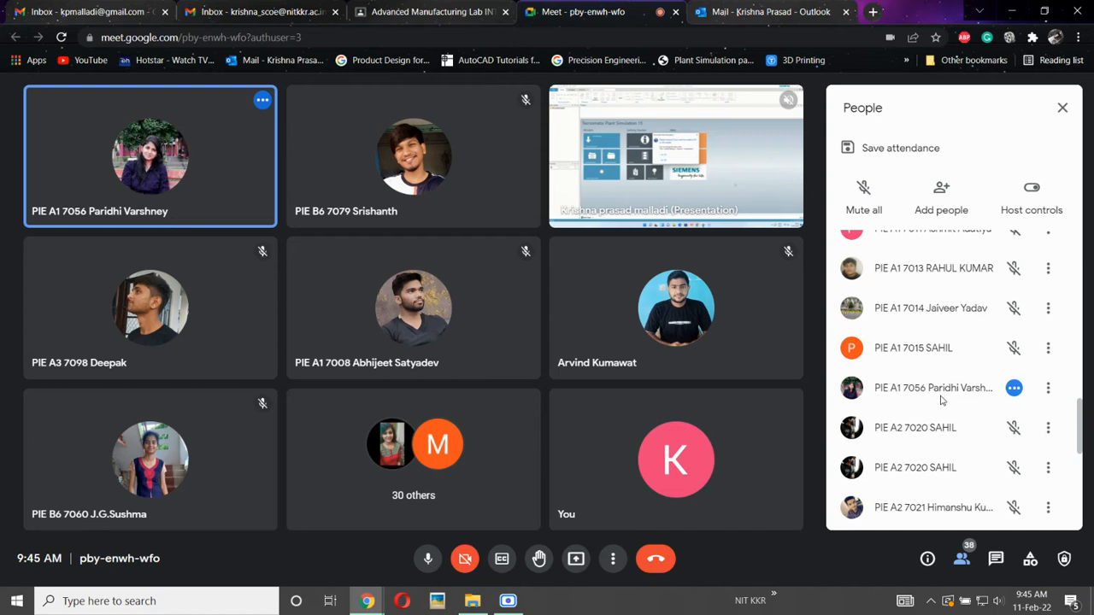
scroll(996, 434, up, 3)
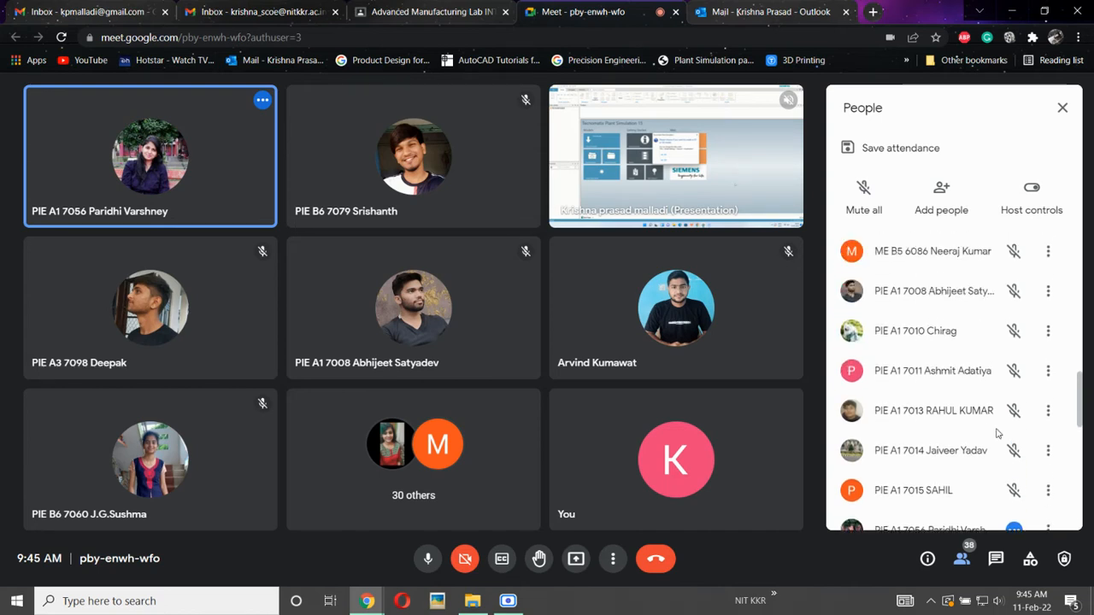
scroll(996, 434, up, 3)
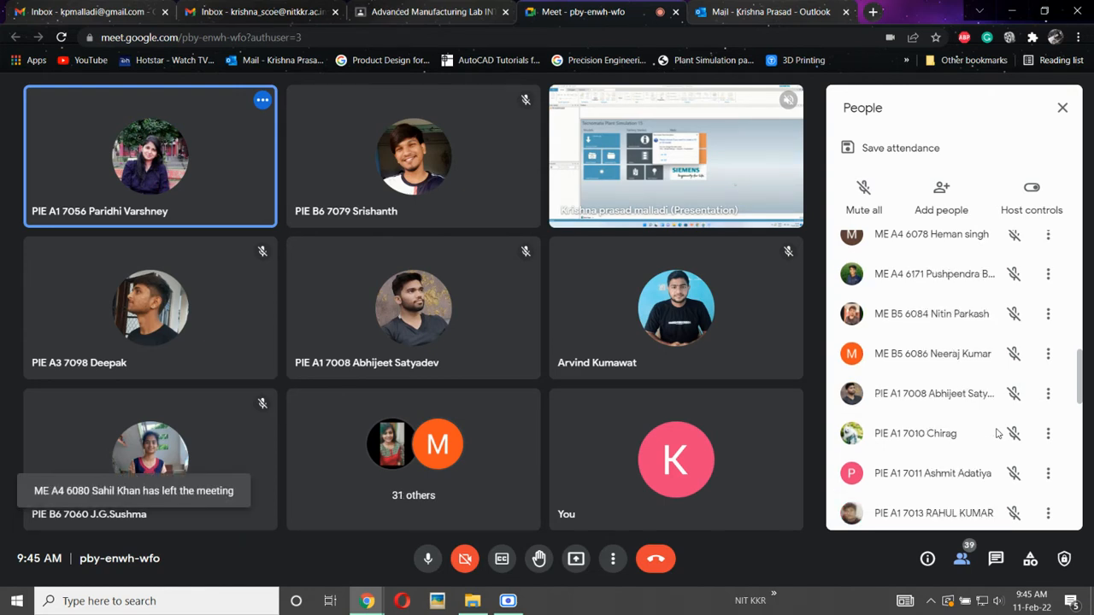
scroll(903, 435, up, 3)
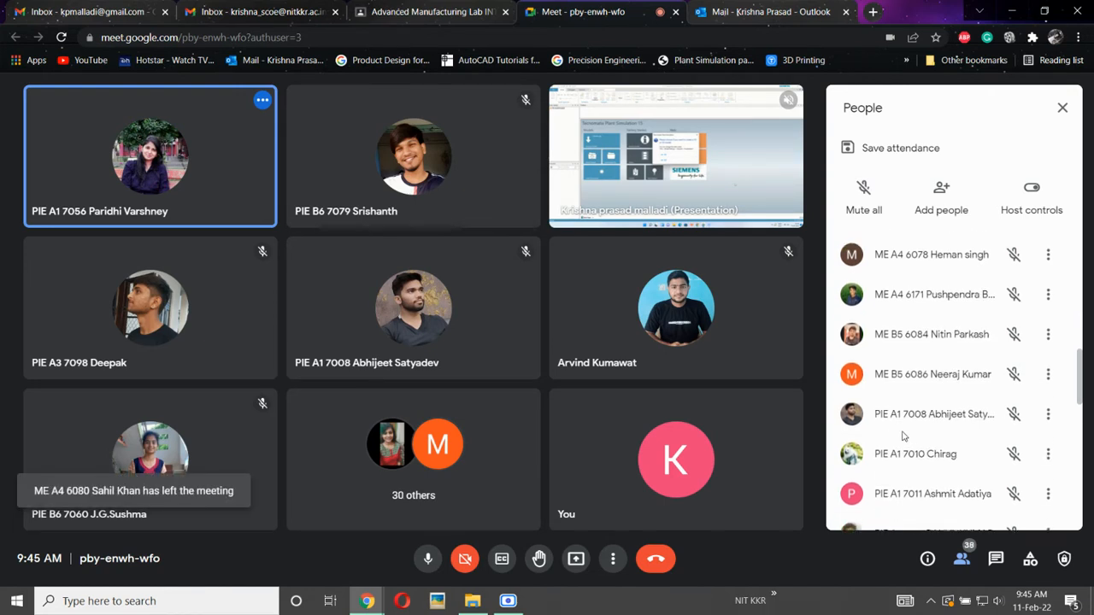
scroll(904, 436, up, 3)
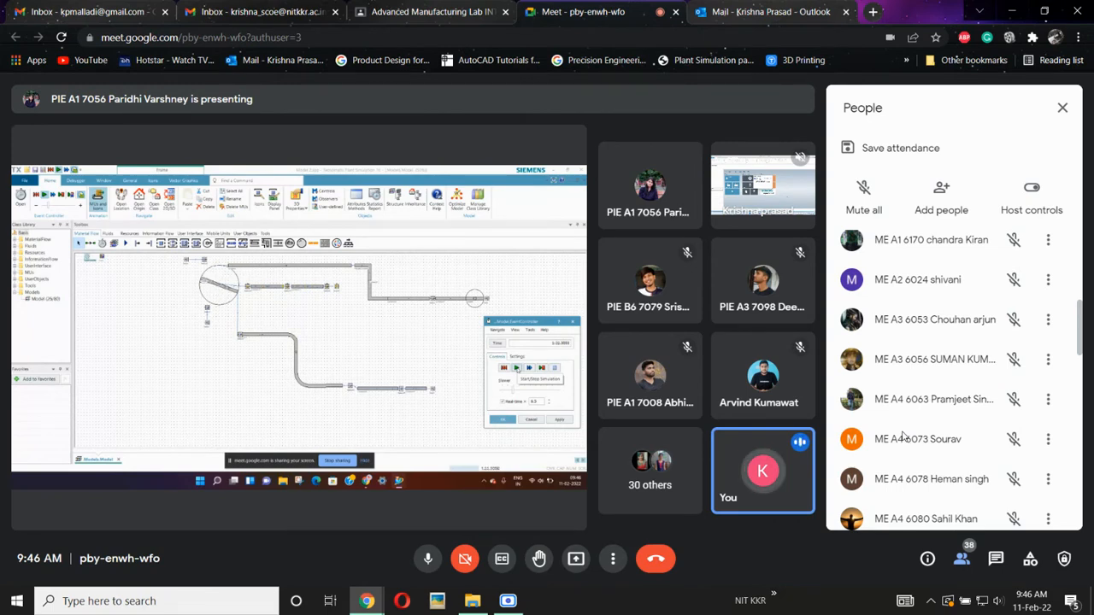
Step: Close the participant list and pin the host's Plant Simulation presentation as the main view
mouse_move(260, 314)
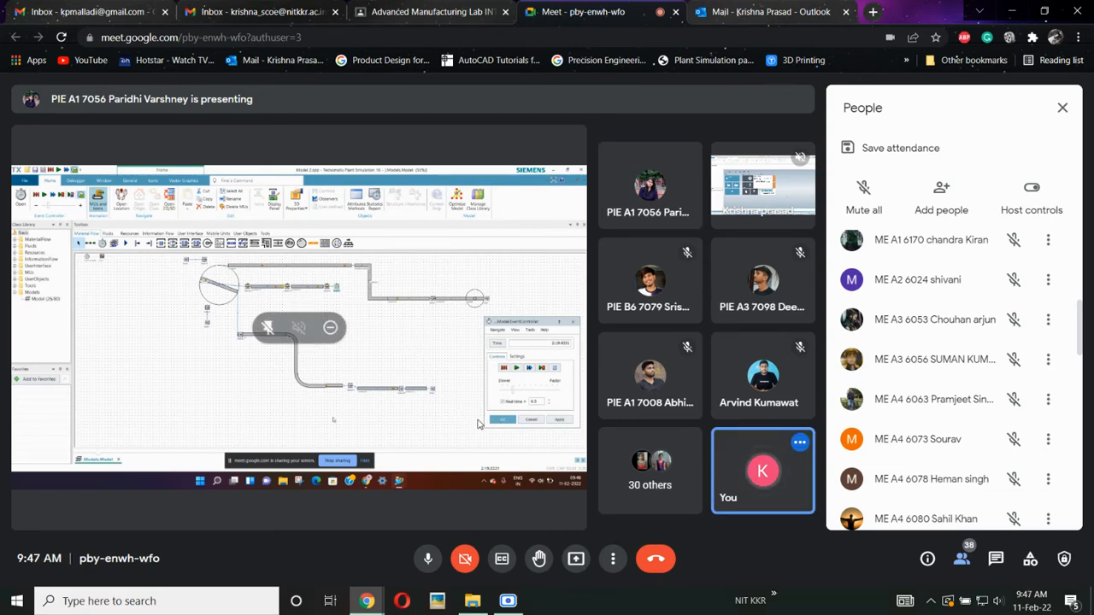
click(1062, 109)
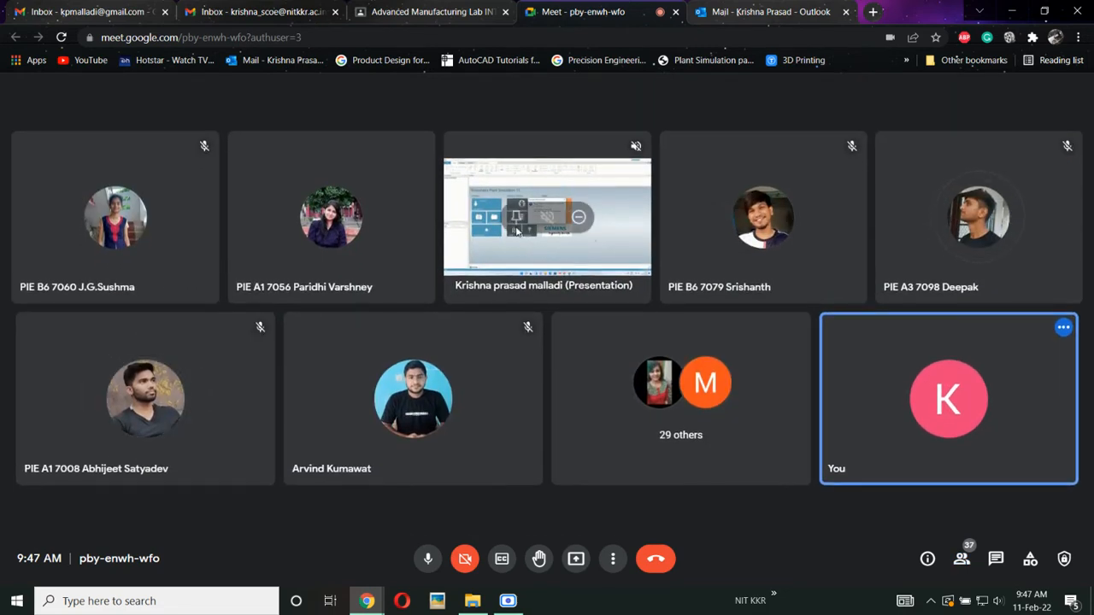
click(515, 219)
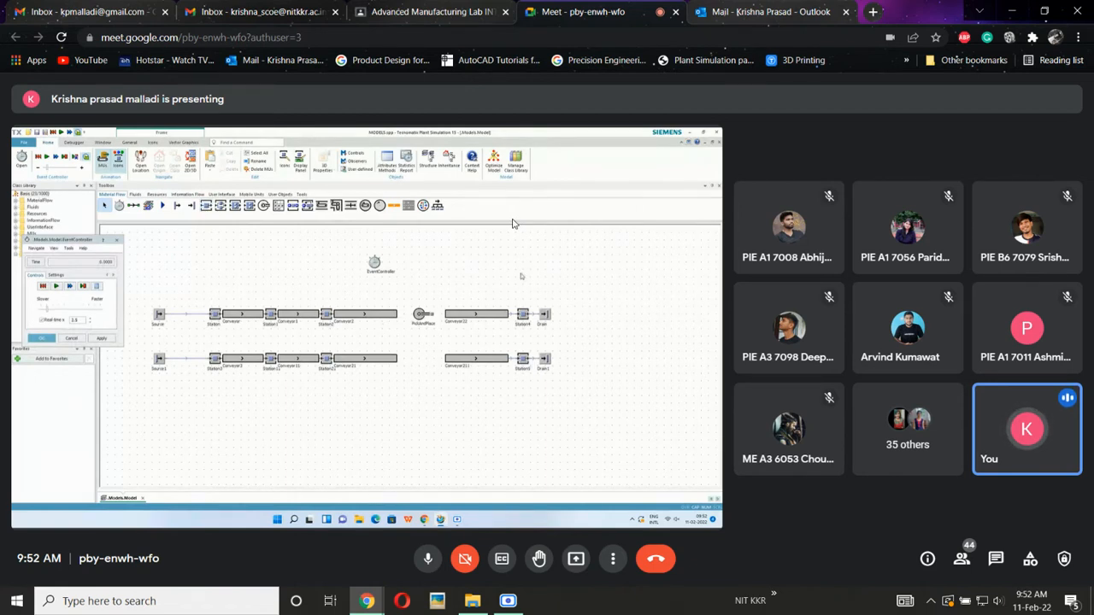
mouse_move(539, 203)
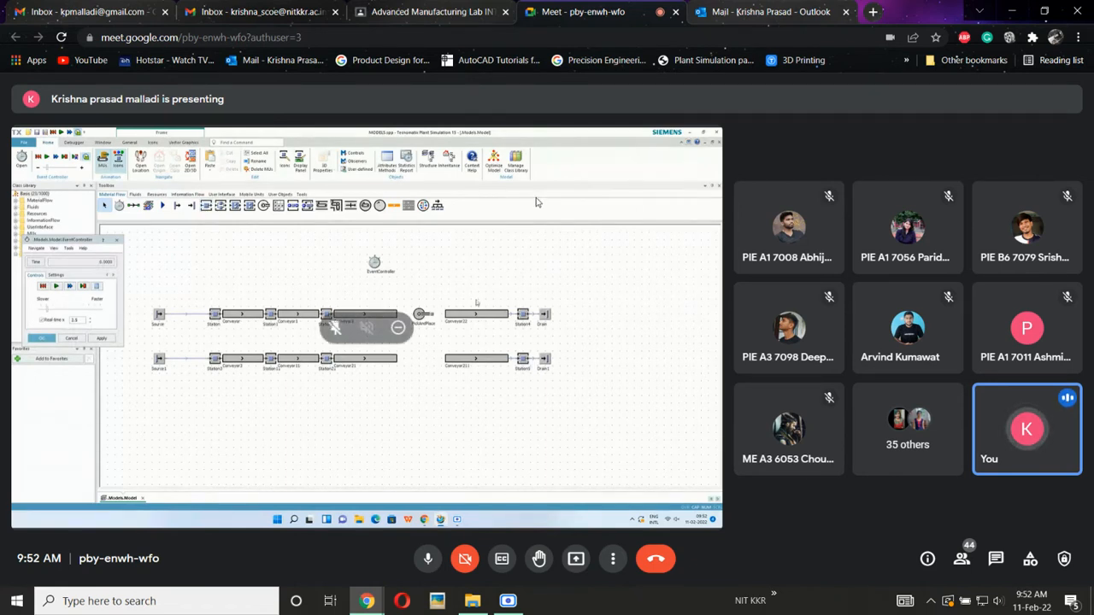
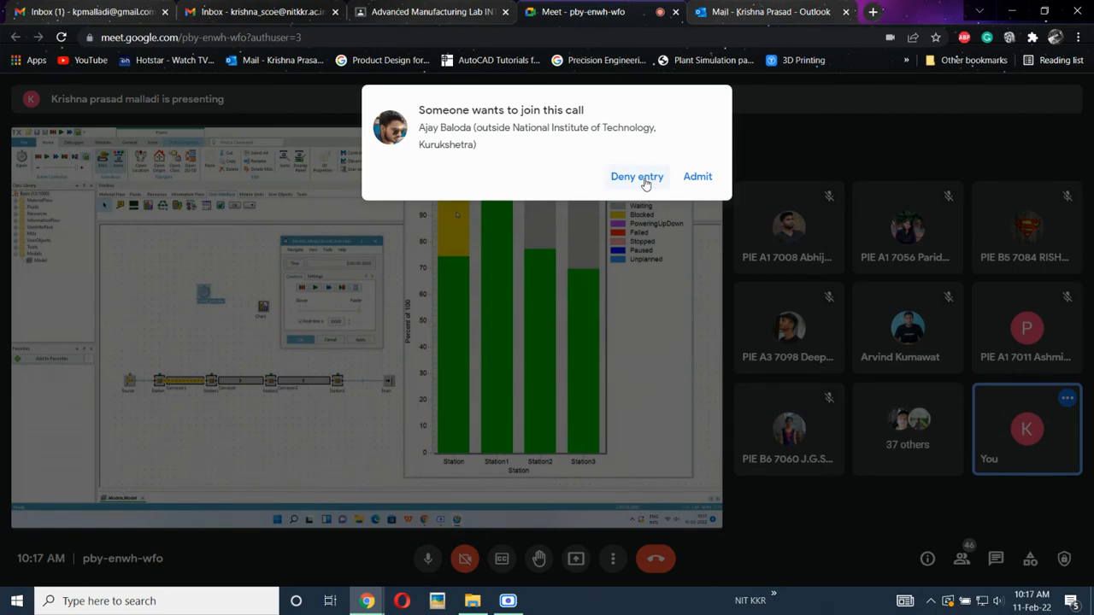
Step: Deny the outside participant's request to join the call
click(645, 178)
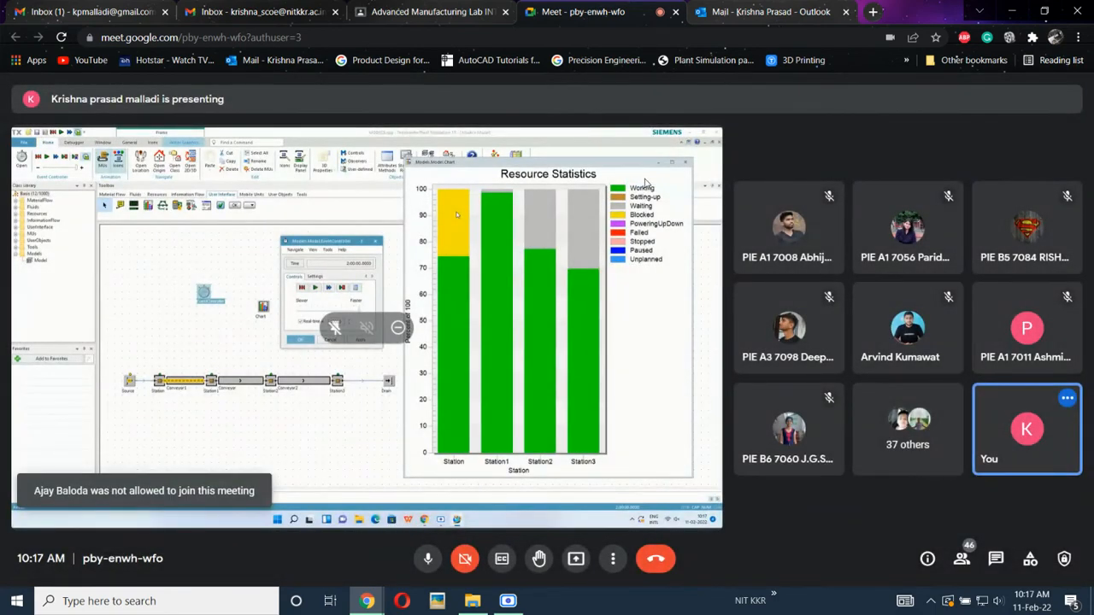
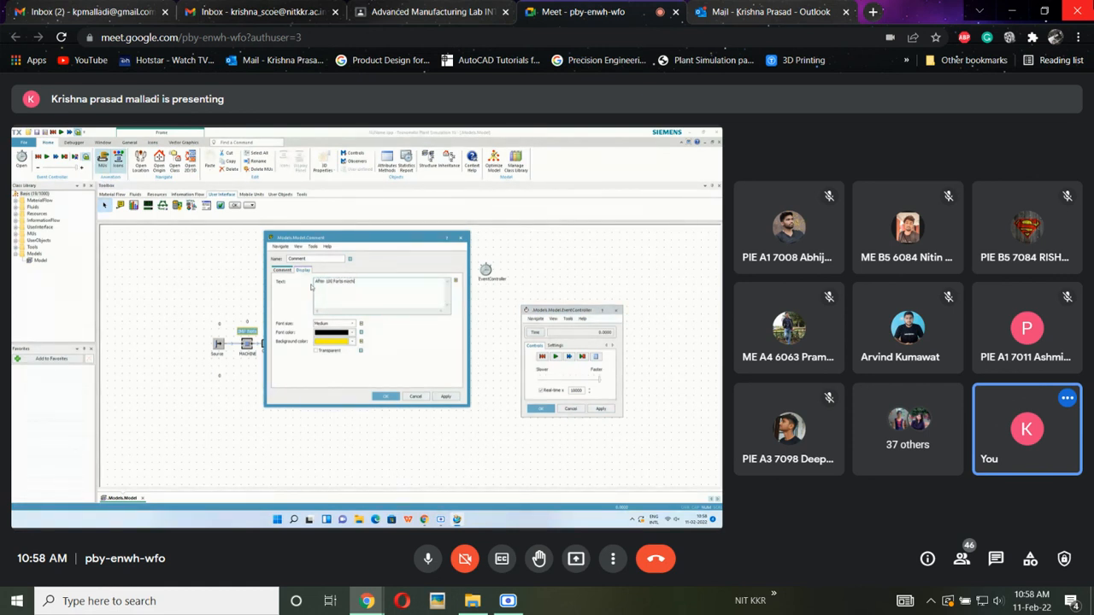
Step: Set the comment's text to "After 100 Parts" and give it an orange background
text(re)
click(346, 341)
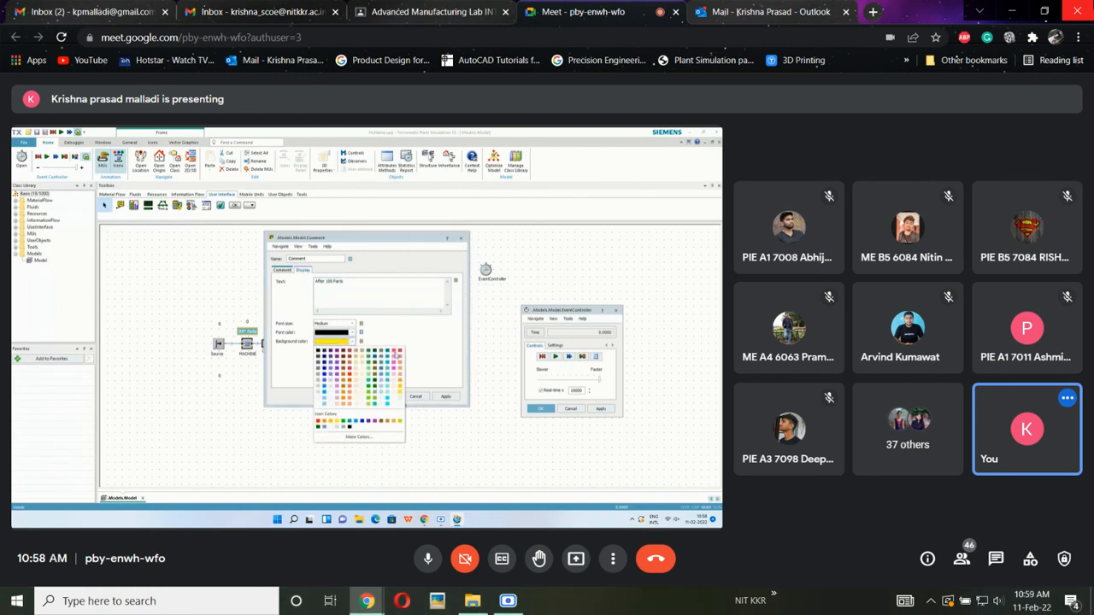
click(324, 422)
click(386, 397)
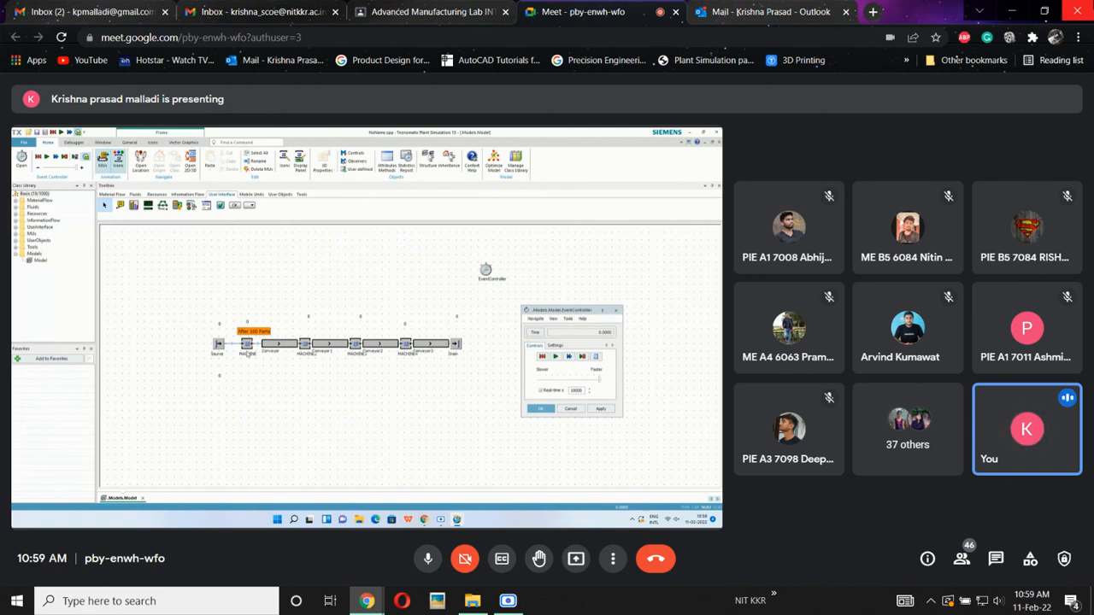
Step: Move the "After 100 Parts" comment so it sits centred directly above the first machine
click(254, 333)
drag(255, 336, 251, 336)
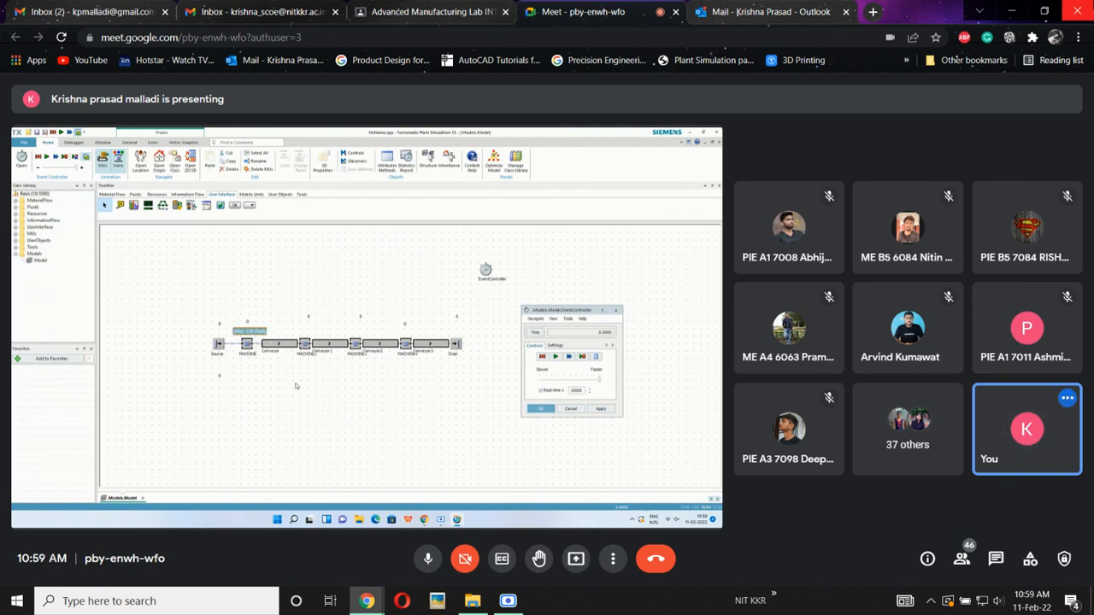
click(296, 387)
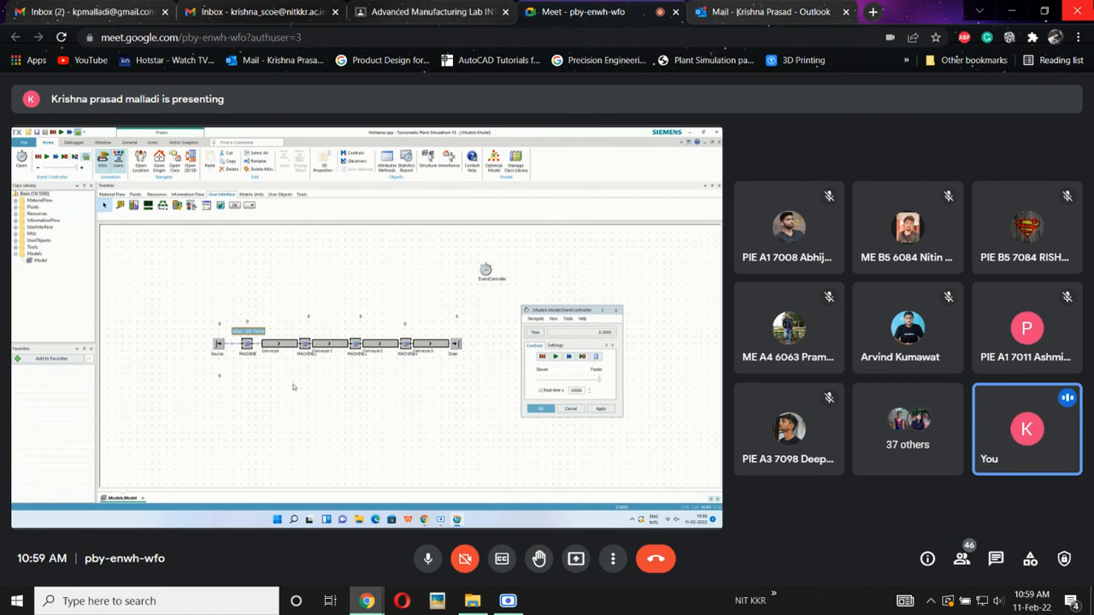
click(248, 322)
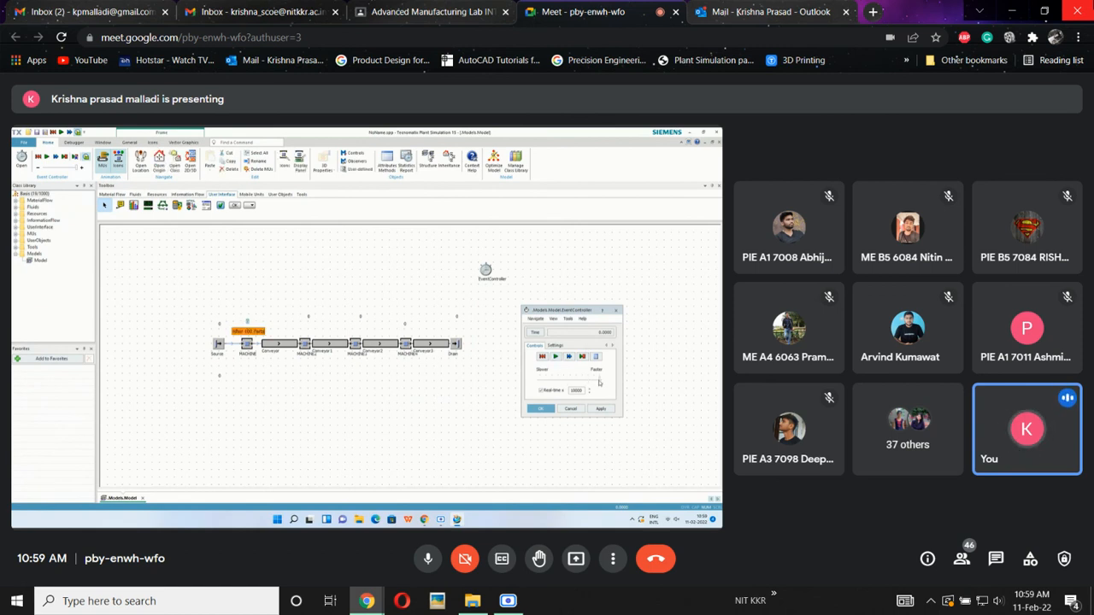
Step: Adjust the simulation speed in the EventController and start the simulation
drag(600, 381, 594, 380)
click(556, 357)
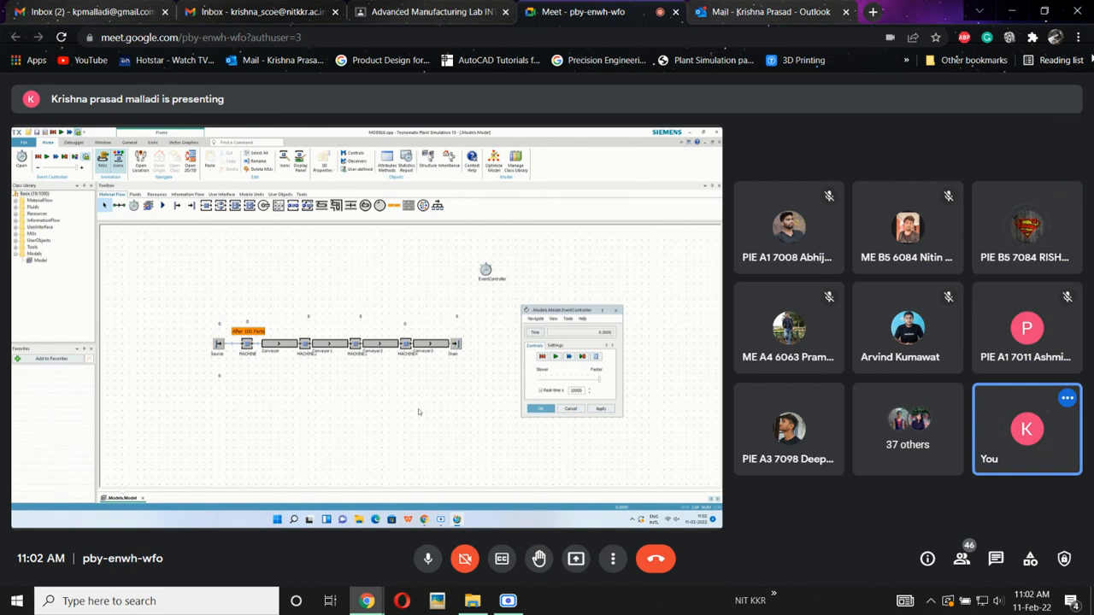
Step: Mute the host's microphone in the meeting
mouse_move(671, 292)
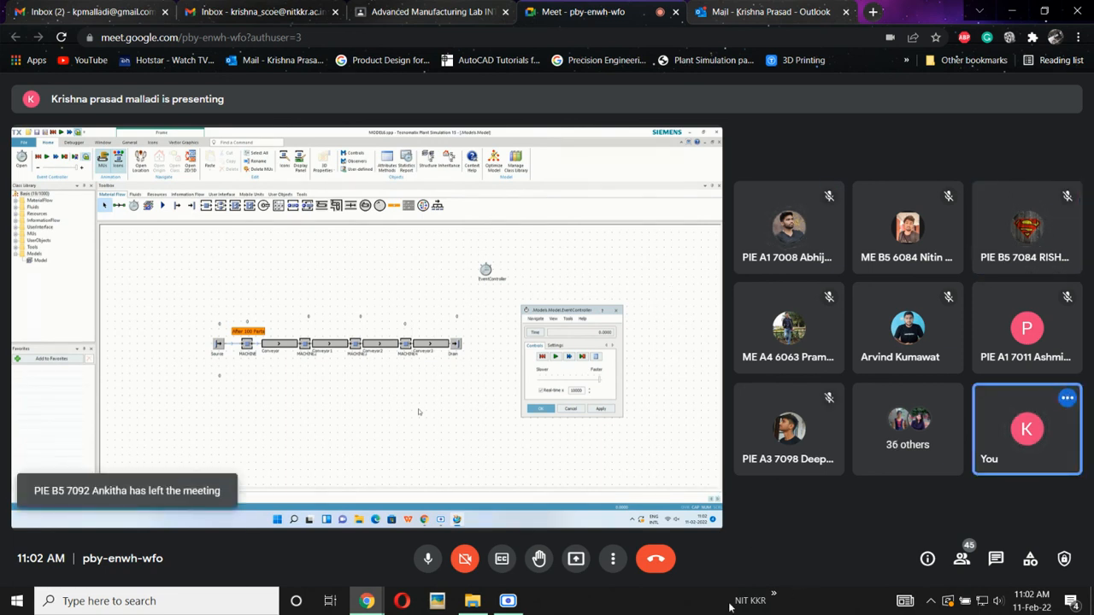
click(429, 560)
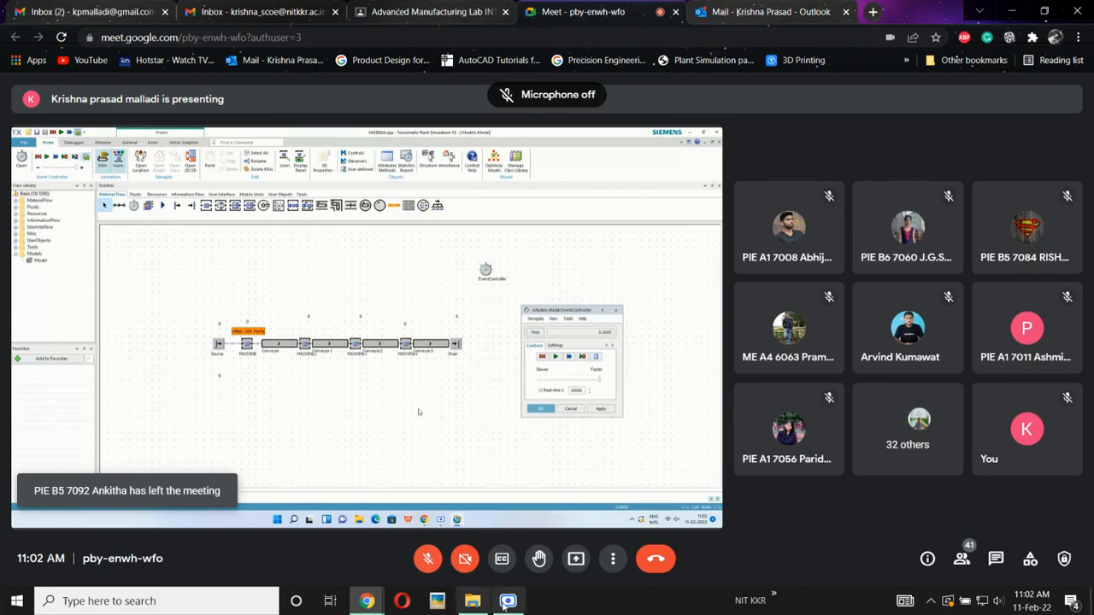